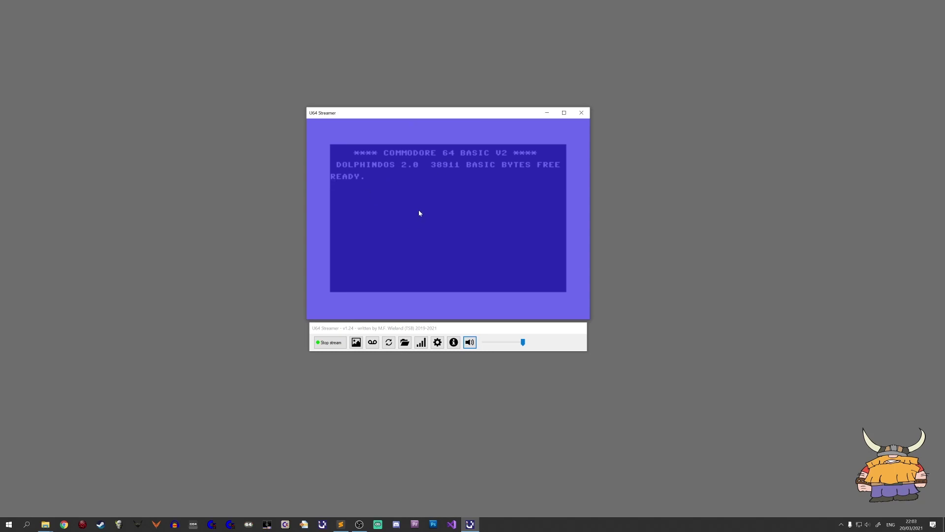
# Step: Move the stream window toward the desktop's upper-left area and enlarge it in height and width until the picture fills it without black bars
pyautogui.moveTo(405, 116); pyautogui.dragTo(276, 35)
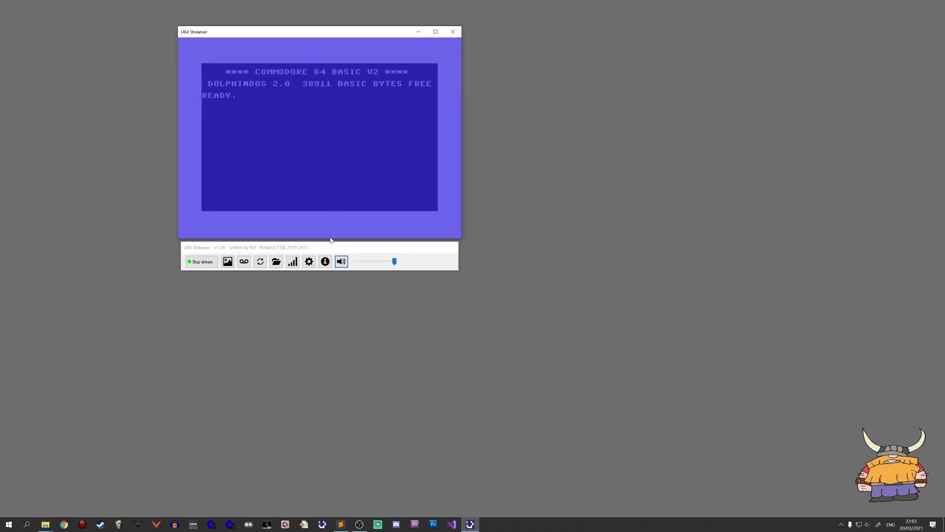
pyautogui.moveTo(330, 239); pyautogui.dragTo(317, 429)
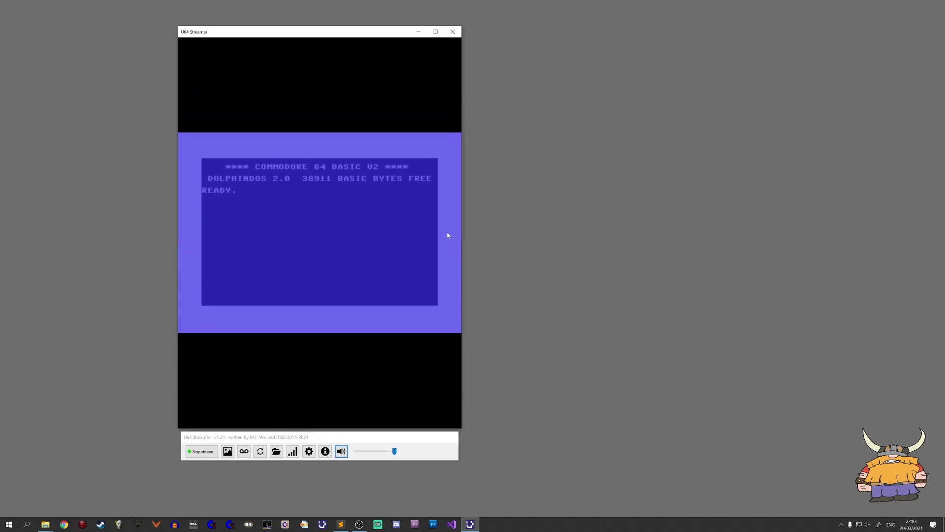
pyautogui.moveTo(463, 225); pyautogui.dragTo(728, 235)
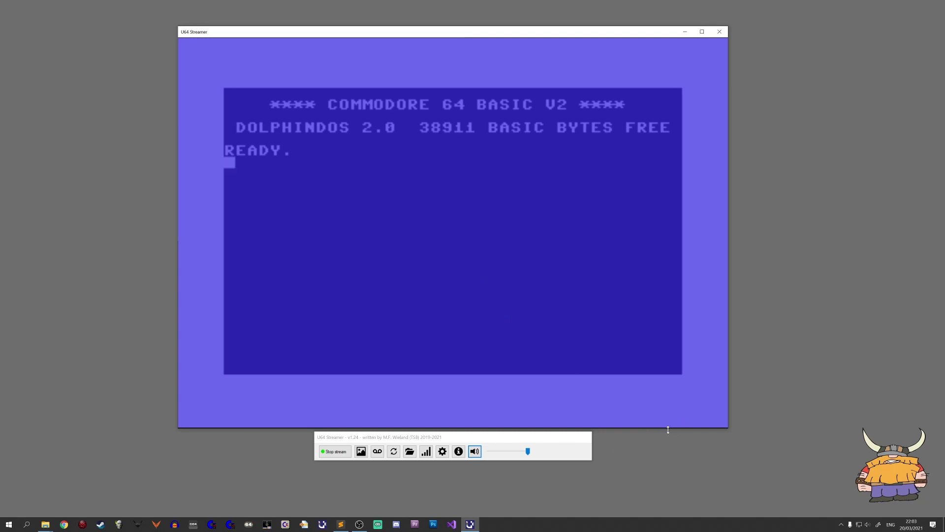
pyautogui.moveTo(668, 430); pyautogui.dragTo(665, 430)
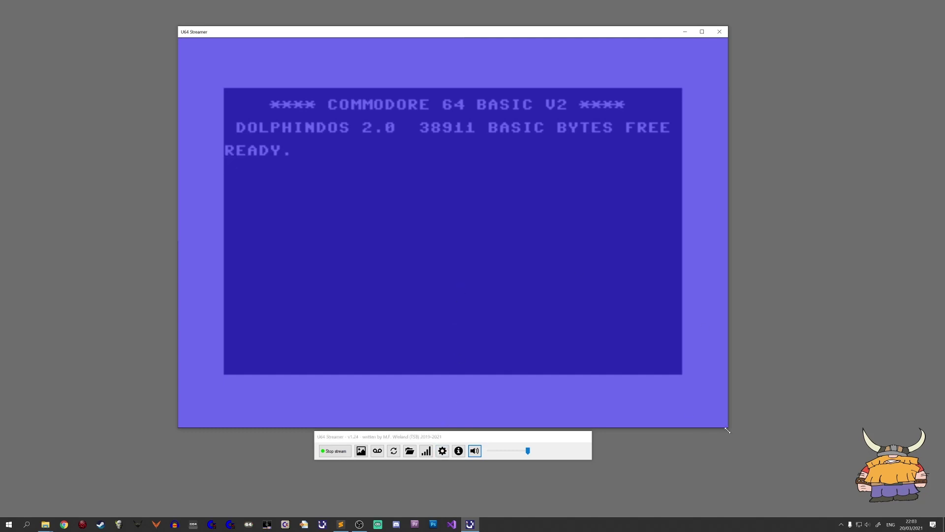
pyautogui.moveTo(727, 427)
pyautogui.mouseDown()
pyautogui.moveTo(587, 325)
pyautogui.moveTo(741, 429)
pyautogui.moveTo(741, 438)
pyautogui.mouseUp()
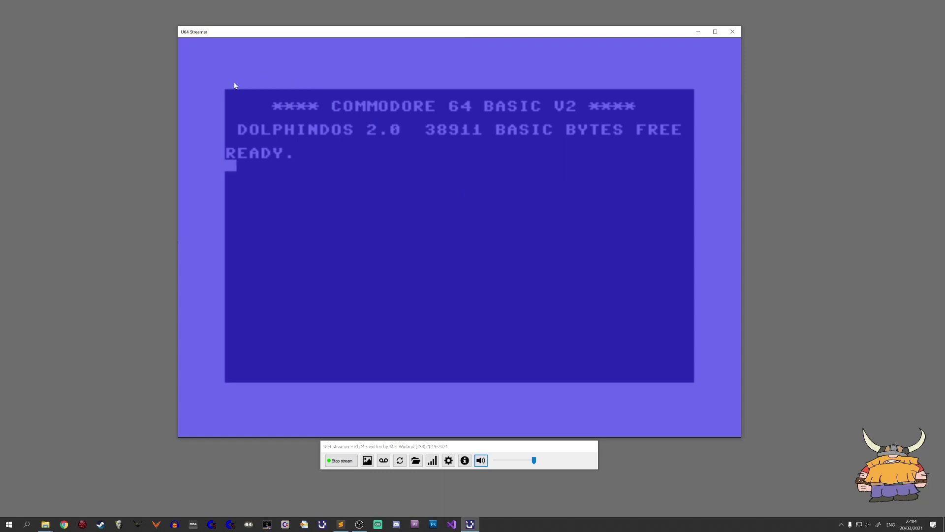
# Step: Stop the stream to edit the settings, set the resize algorithm to NearestNeighbor and save
pyautogui.click(449, 460)
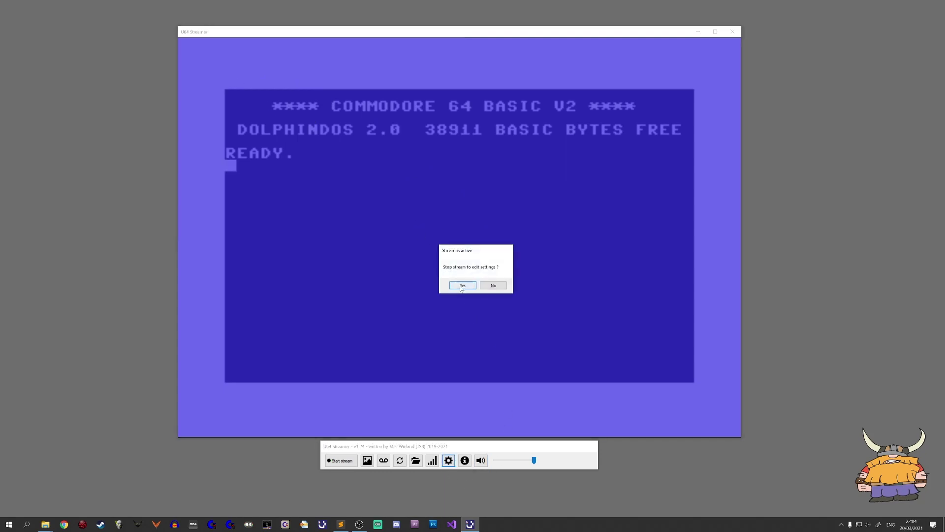
pyautogui.click(463, 286)
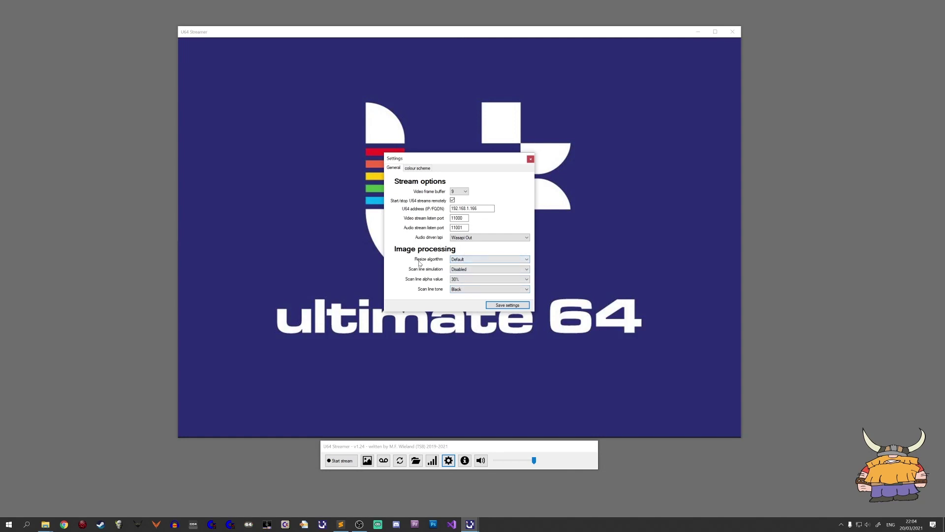
pyautogui.click(502, 261)
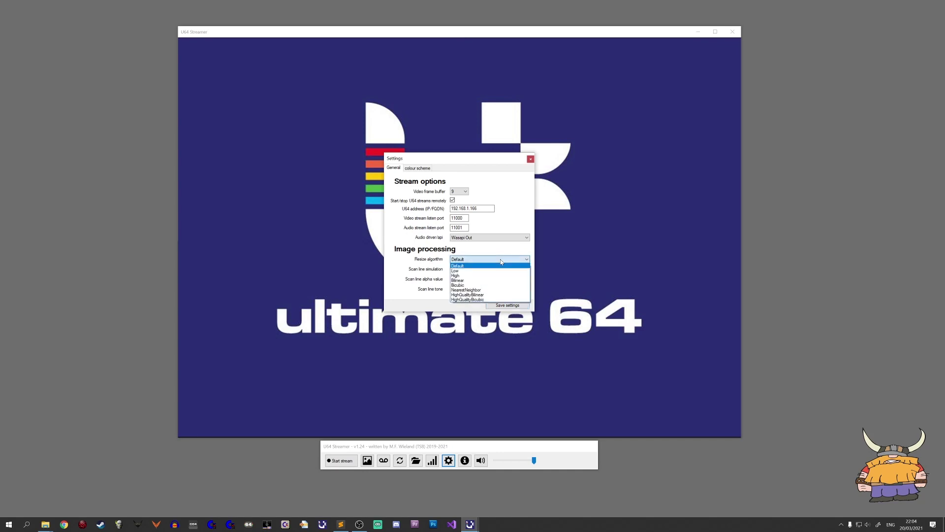
pyautogui.click(493, 292)
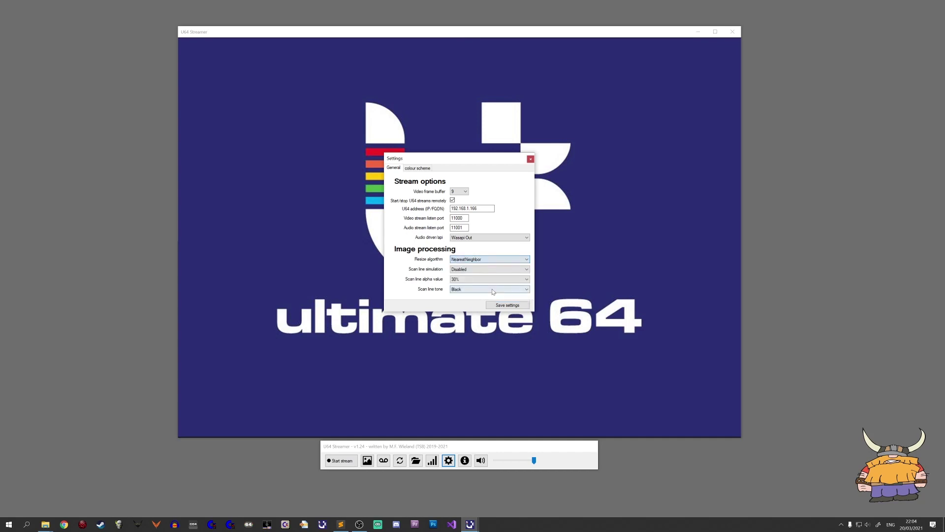
pyautogui.click(508, 305)
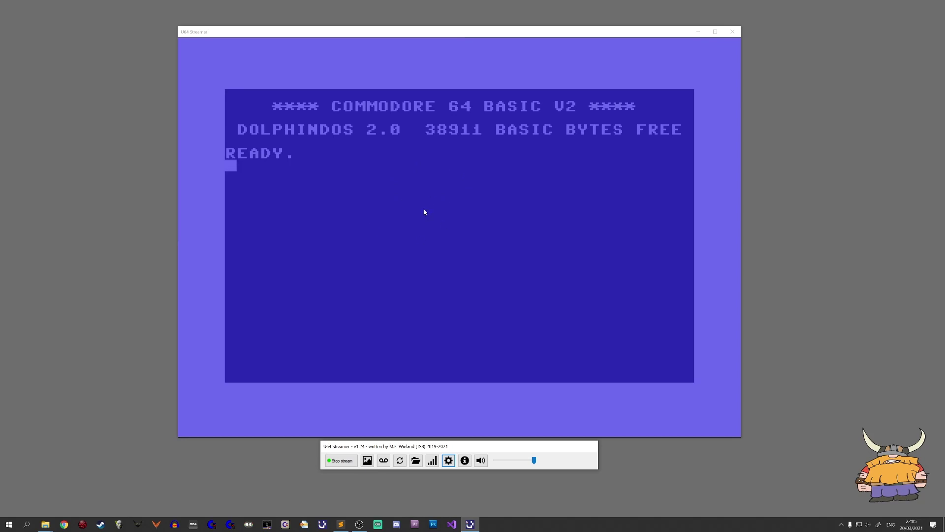
# Step: Stop the stream to edit the settings, set the resize algorithm to High and save
pyautogui.click(448, 460)
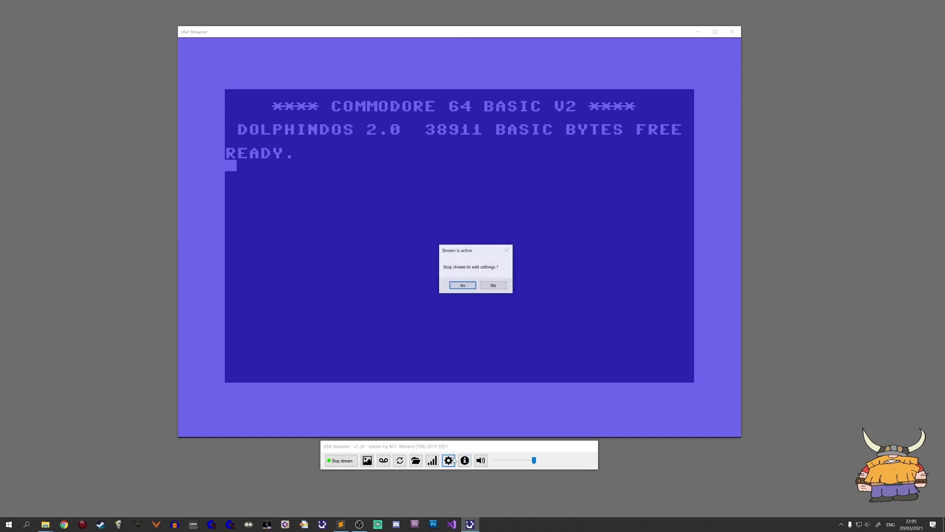
pyautogui.click(462, 286)
pyautogui.click(483, 260)
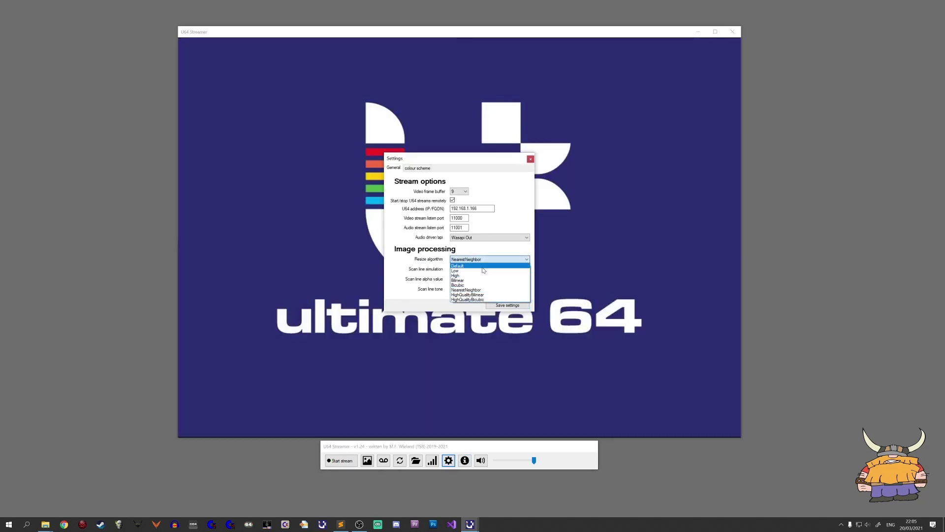
pyautogui.click(479, 278)
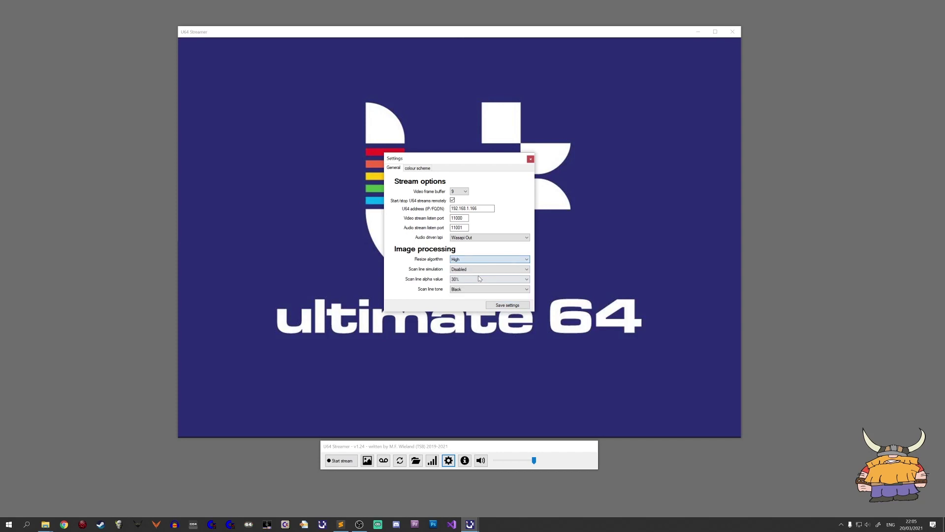
pyautogui.click(510, 308)
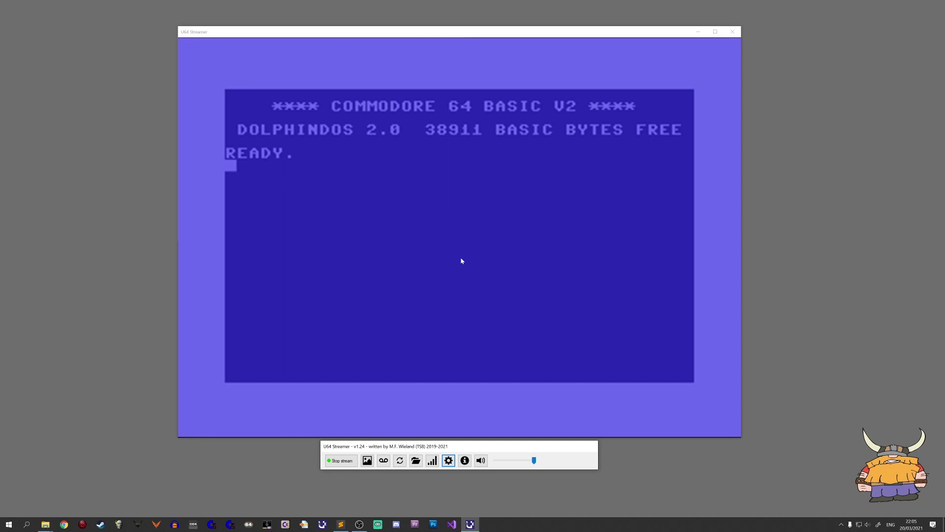
# Step: Review the image processing options in the settings and save them without edits
pyautogui.press('F2')
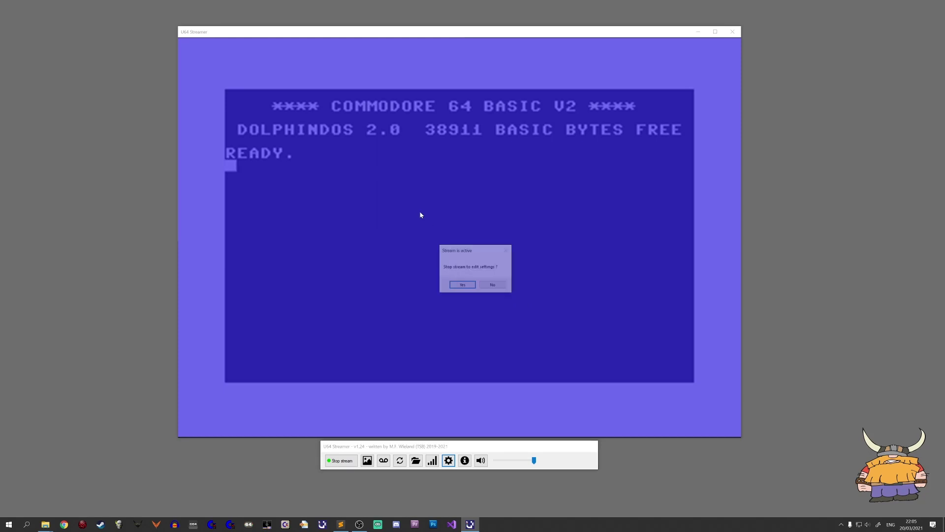
pyautogui.click(463, 285)
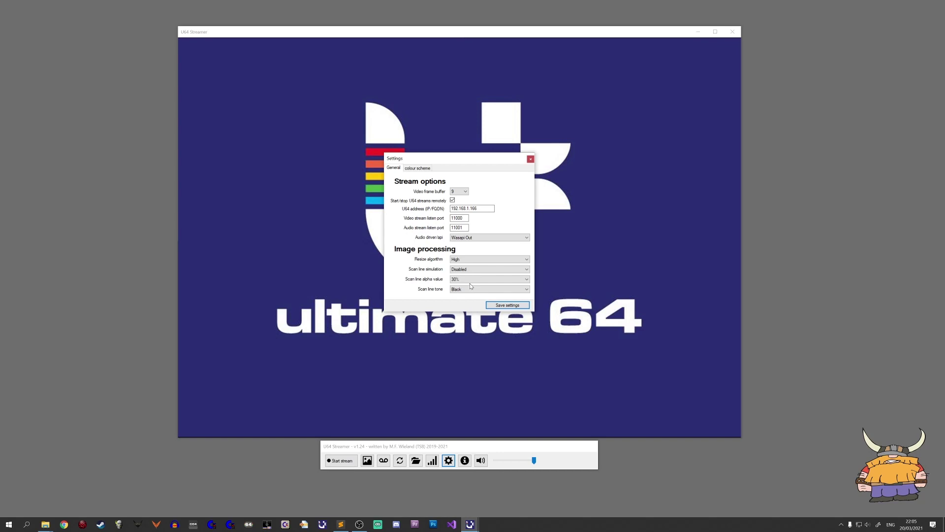
pyautogui.click(507, 305)
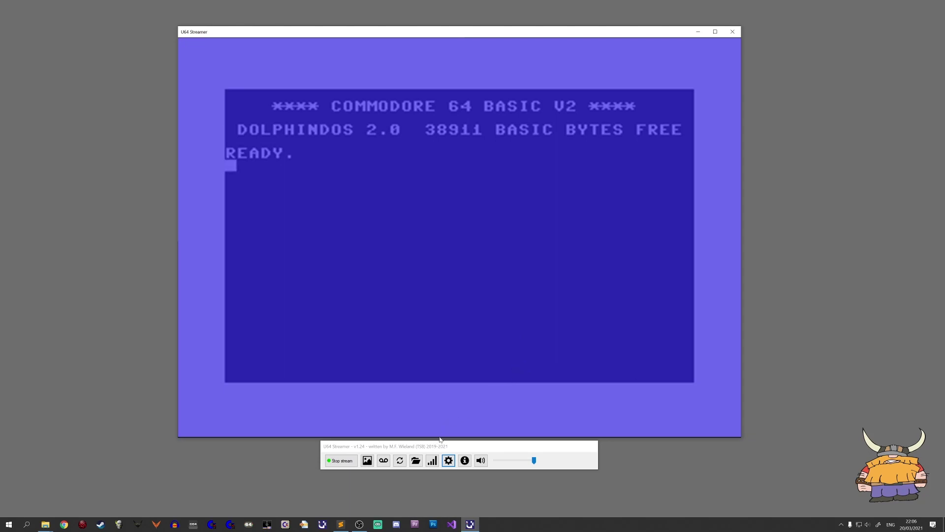
# Step: Reset the stretched stream window to its default size and enlarge it in height and width until the picture fills it
pyautogui.moveTo(440, 437); pyautogui.dragTo(442, 504)
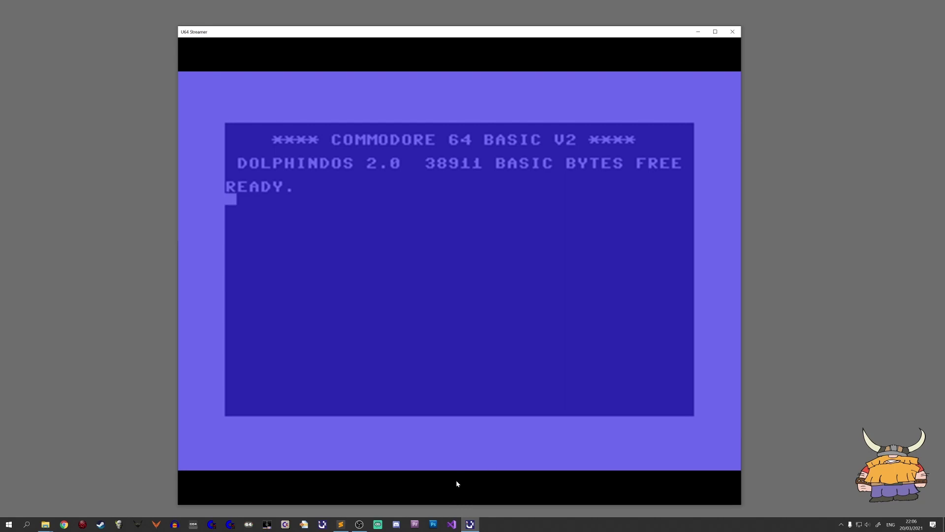
pyautogui.moveTo(424, 349)
pyautogui.doubleClick(440, 295)
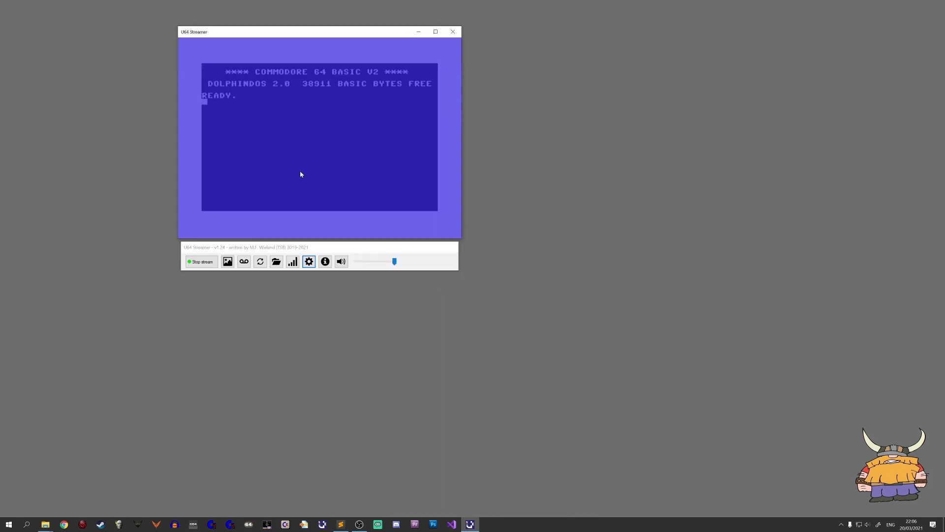
pyautogui.moveTo(323, 240); pyautogui.dragTo(307, 461)
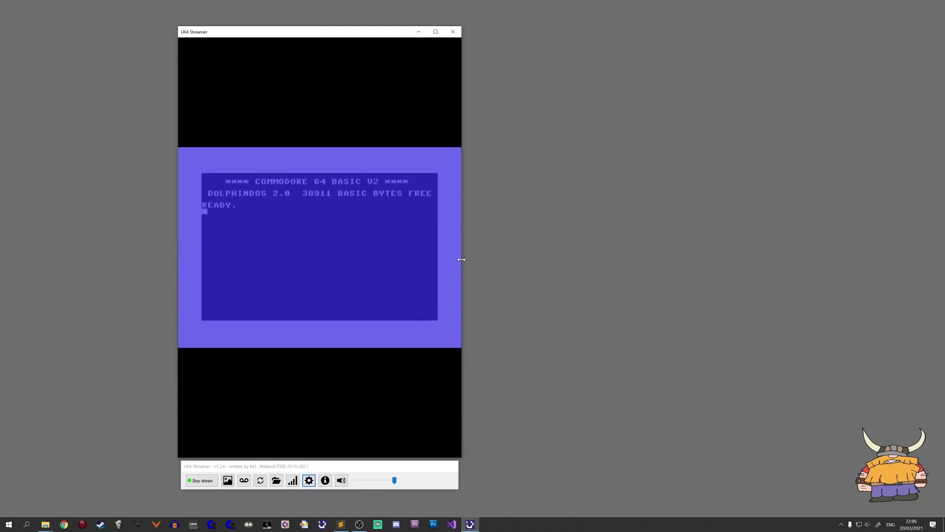
pyautogui.moveTo(462, 264); pyautogui.dragTo(770, 281)
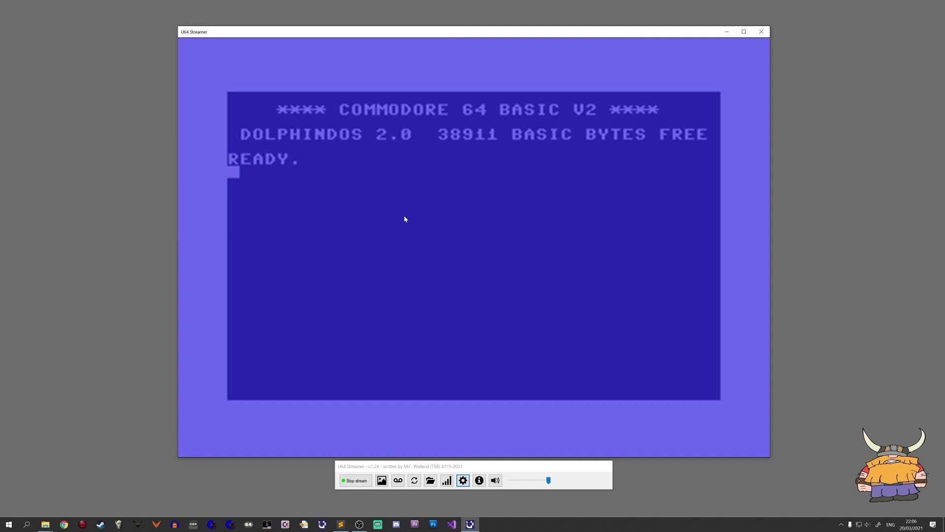
# Step: Set the scan line simulation to 16 scan lines/char height (original, slower) and save the settings
pyautogui.click(465, 286)
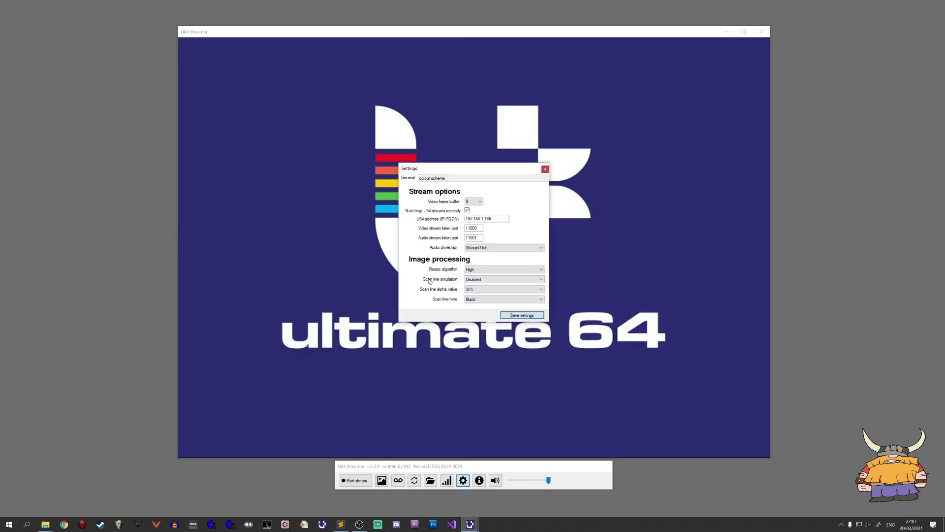
pyautogui.click(518, 282)
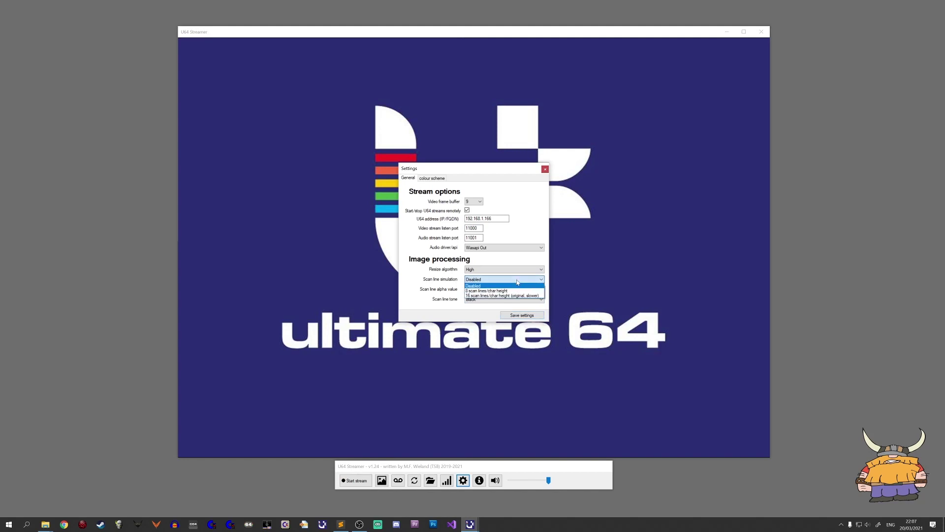
pyautogui.click(485, 296)
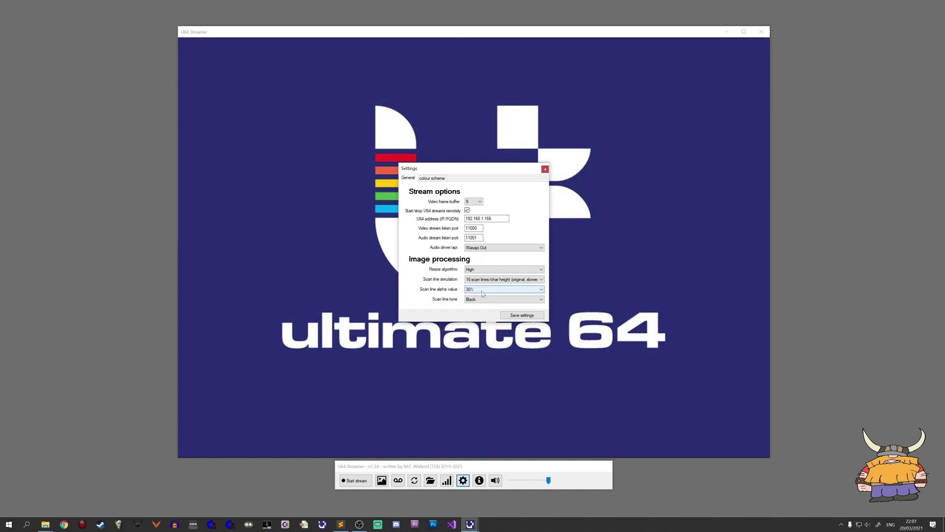
pyautogui.click(513, 315)
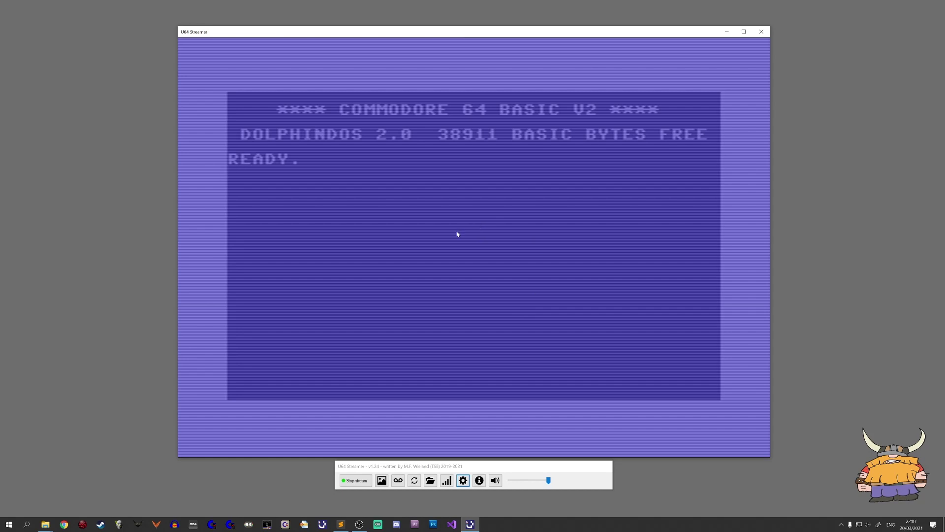
# Step: Stop the stream to edit the settings, set the scan line tone to Dark Magenta and save
pyautogui.press('s')
pyautogui.click(470, 287)
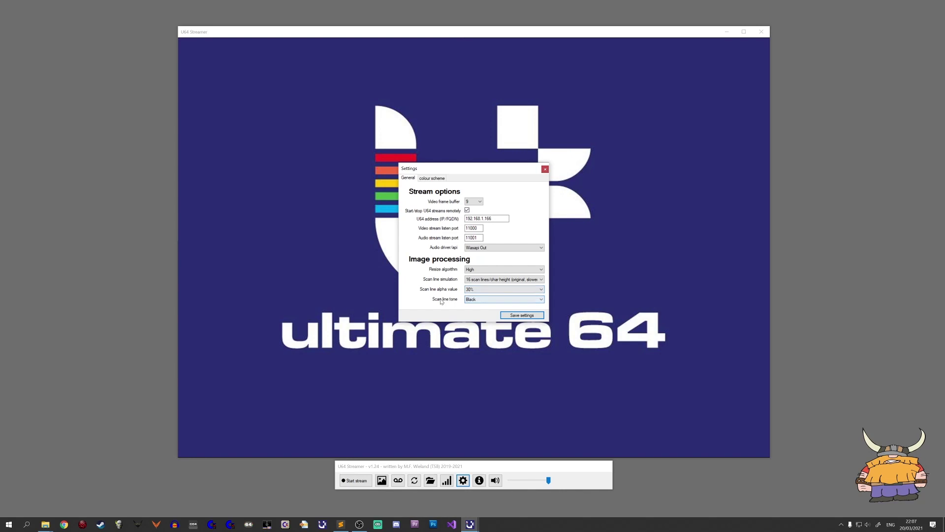
pyautogui.click(487, 300)
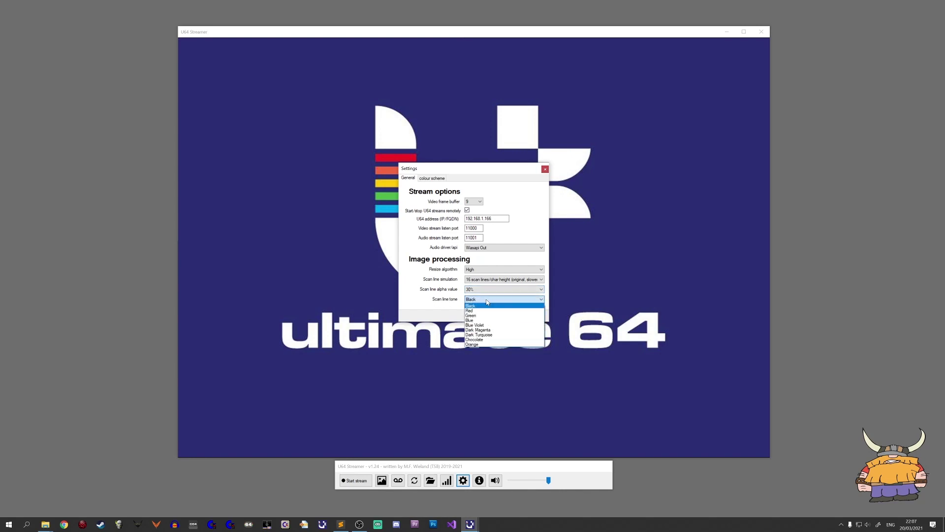
pyautogui.click(497, 330)
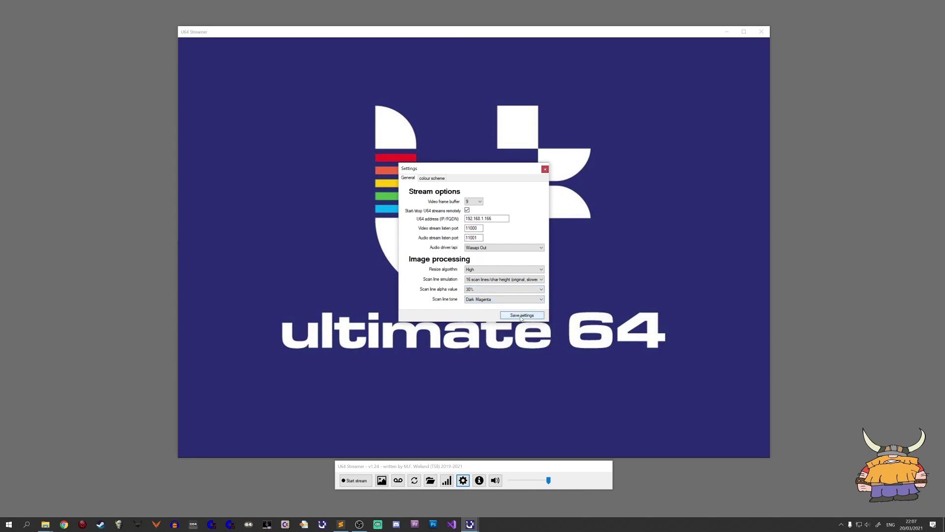
pyautogui.click(519, 316)
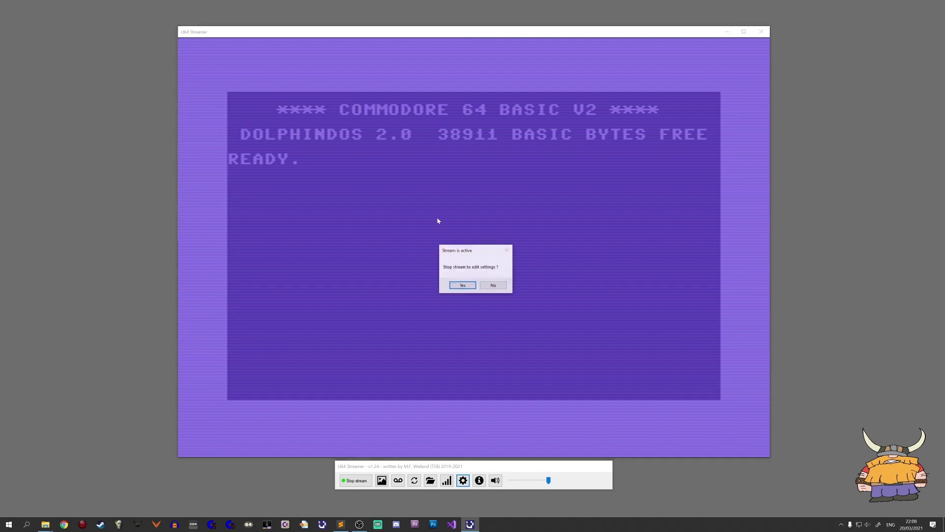
# Step: Set the scan line tone back to Black and save the settings
pyautogui.click(459, 283)
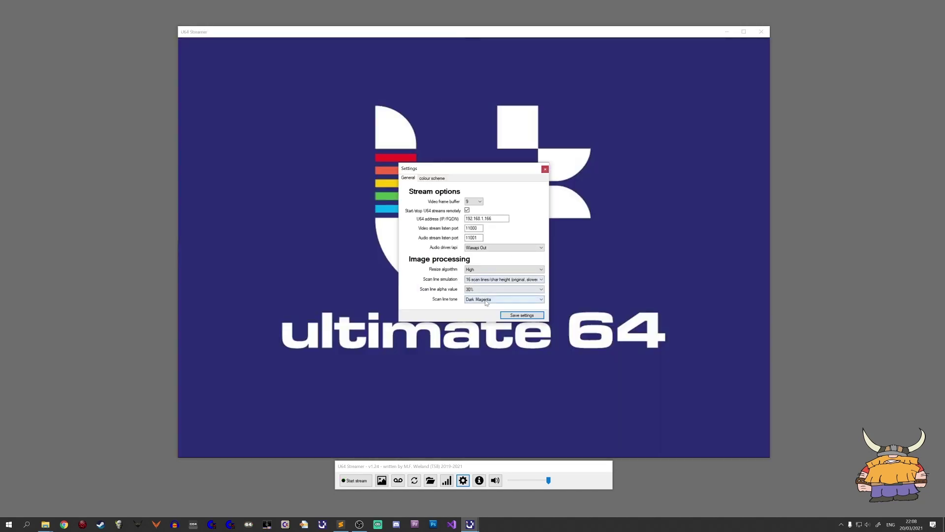
pyautogui.click(517, 299)
pyautogui.click(522, 320)
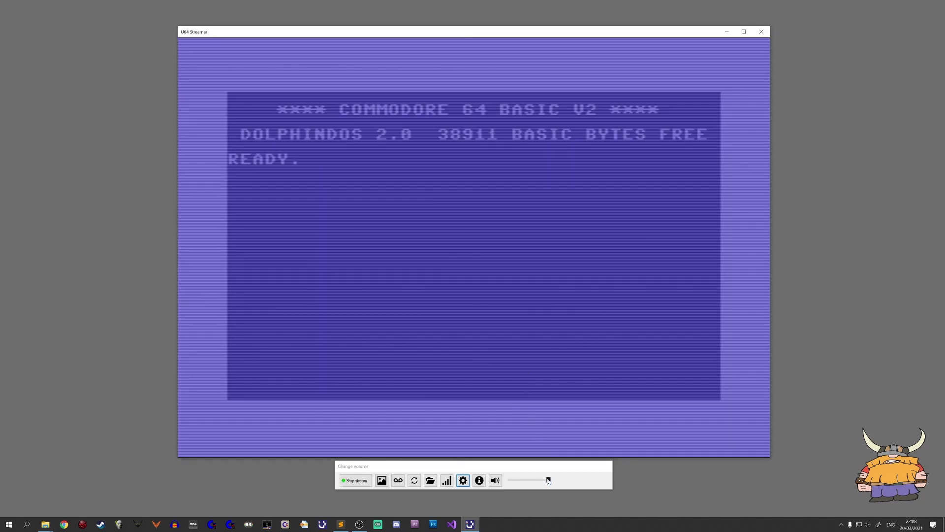
# Step: Try out the stream's volume slider, then mute and unmute the audio
pyautogui.moveTo(548, 480)
pyautogui.mouseDown()
pyautogui.moveTo(513, 485)
pyautogui.moveTo(549, 481)
pyautogui.moveTo(536, 491)
pyautogui.moveTo(509, 490)
pyautogui.moveTo(559, 489)
pyautogui.mouseUp()
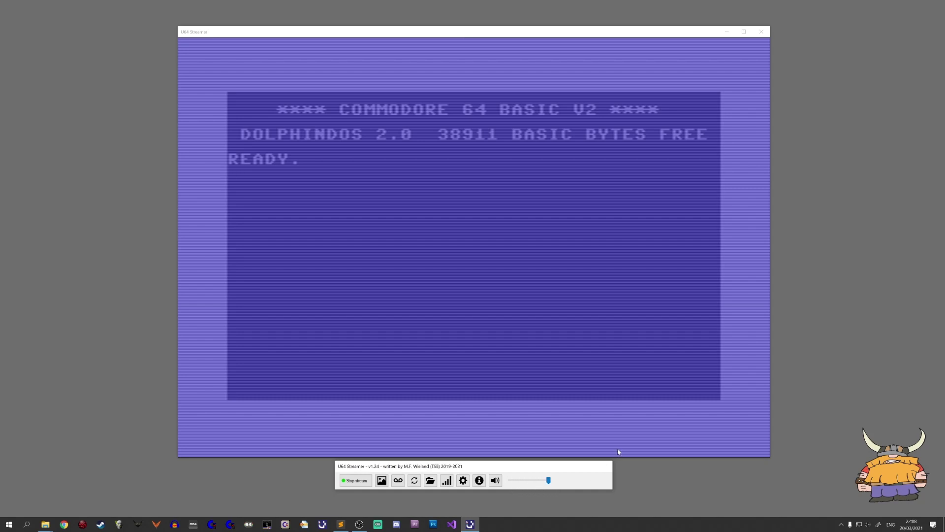
pyautogui.click(497, 484)
pyautogui.click(496, 485)
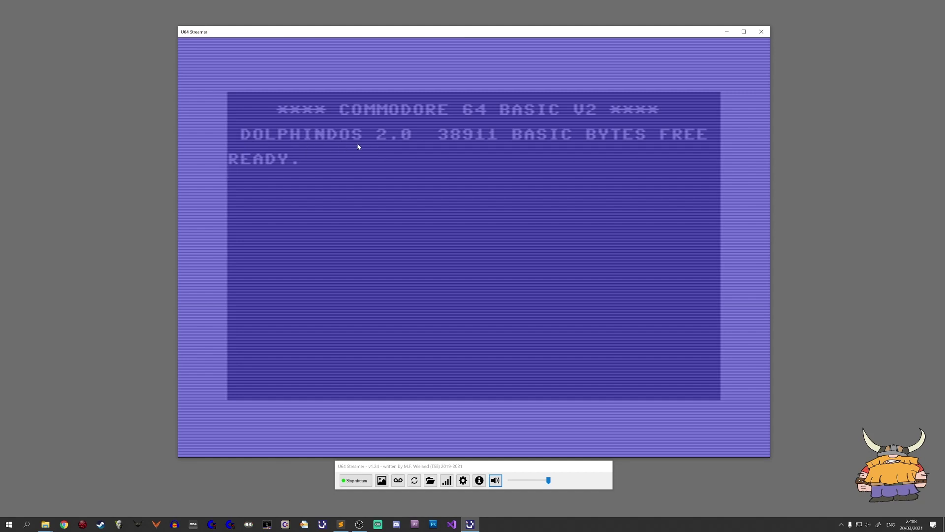
# Step: Clear the Commodore 64 screen and list the BASIC program in memory using the abbreviated LIST command
pyautogui.hotkey('shift', 'Home')
pyautogui.write('L')
pyautogui.hotkey('shift', 'i')
pyautogui.press('Return')
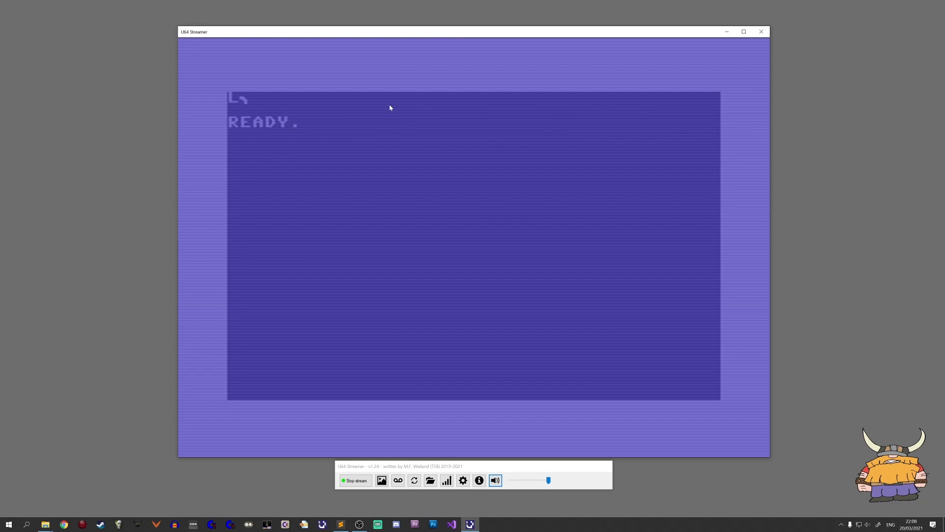